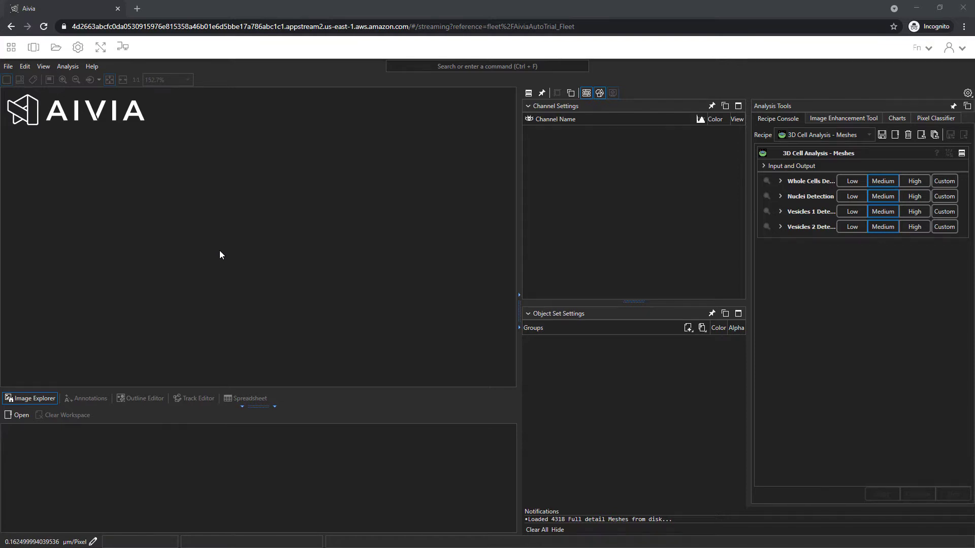
Open the file '3D Cell Analysis Demo_with results.aivia' from disk.
{"action": "left_click", "coordinate": [10, 66]}
{"action": "left_click", "coordinate": [10, 79]}
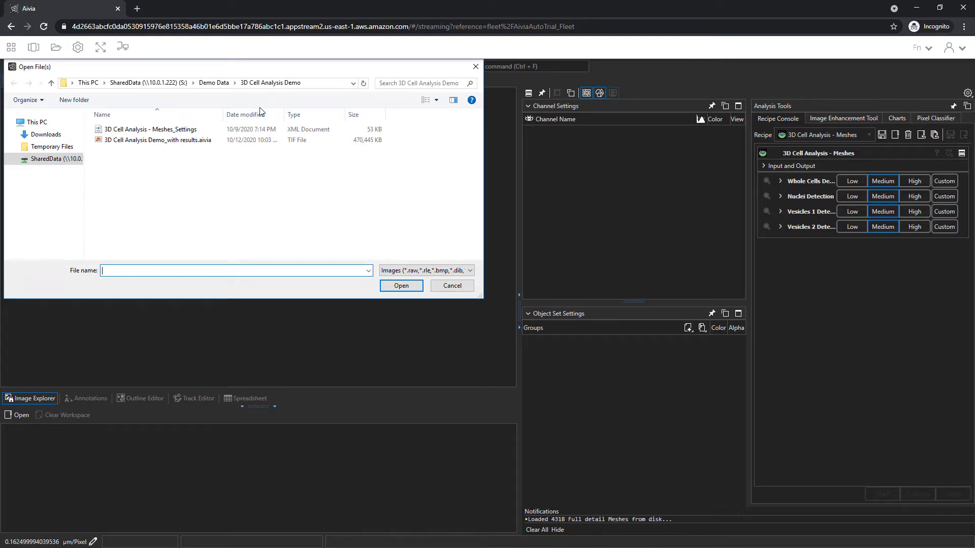
{"action": "left_click", "coordinate": [199, 141]}
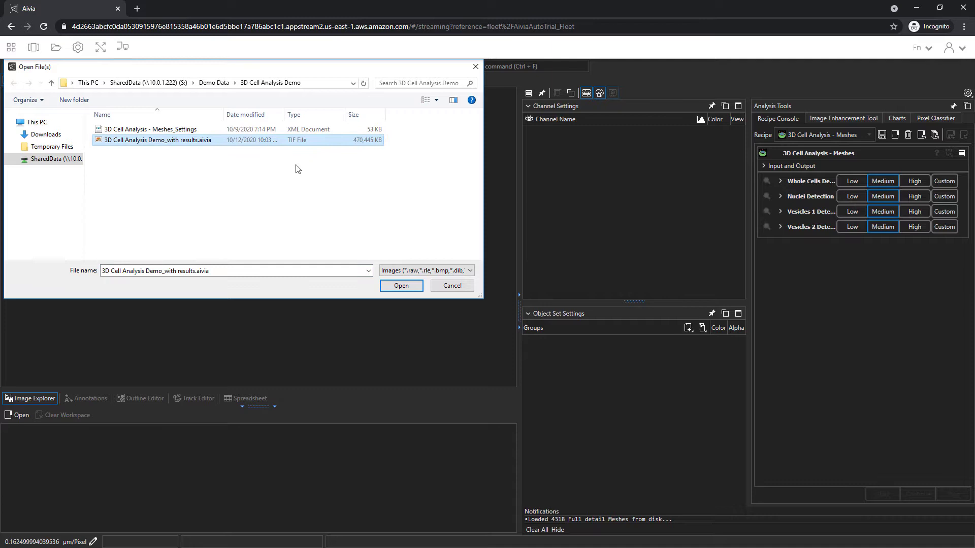
{"action": "left_click", "coordinate": [397, 286]}
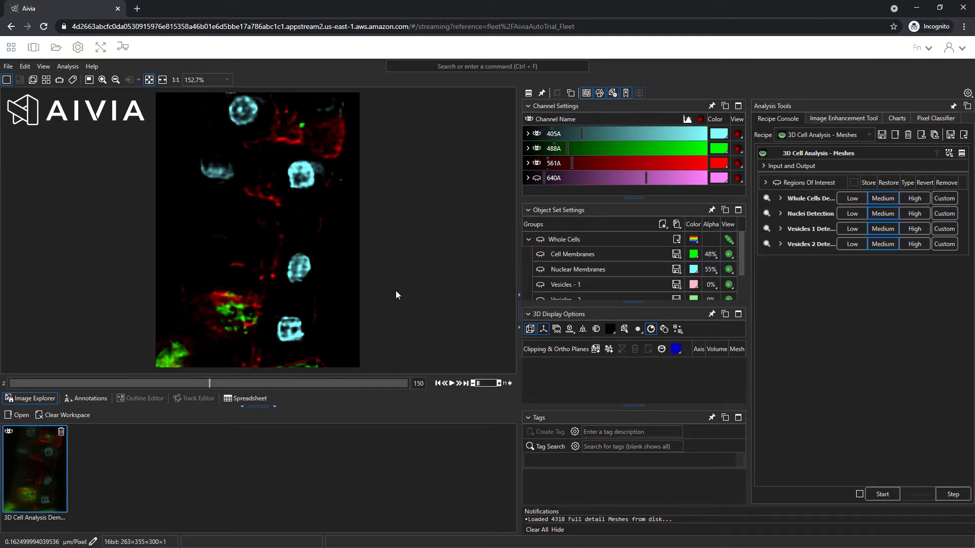
Scrub the Z slider to a deeper slice and back to an earlier one.
{"action": "left_click_drag", "start_coordinate": [209, 385], "coordinate": [243, 383]}
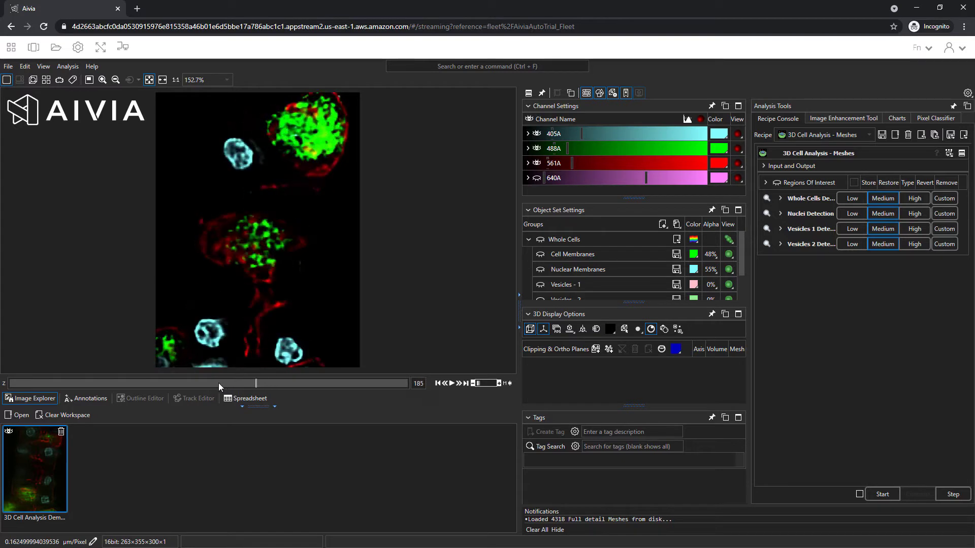
{"action": "left_click_drag", "start_coordinate": [180, 383], "coordinate": [233, 385]}
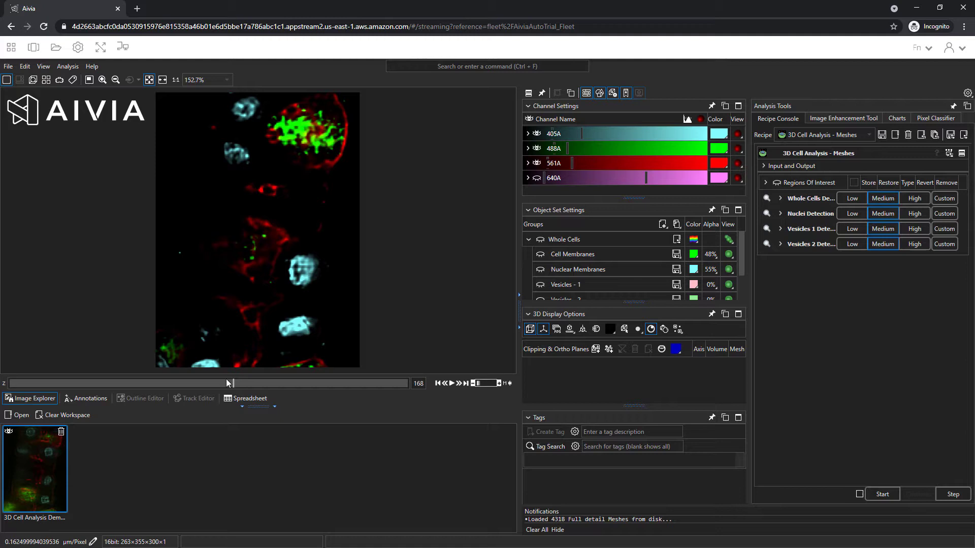
Switch the viewer to 3D rendering, then rotate and zoom in on the cell volume.
{"action": "left_click", "coordinate": [30, 79]}
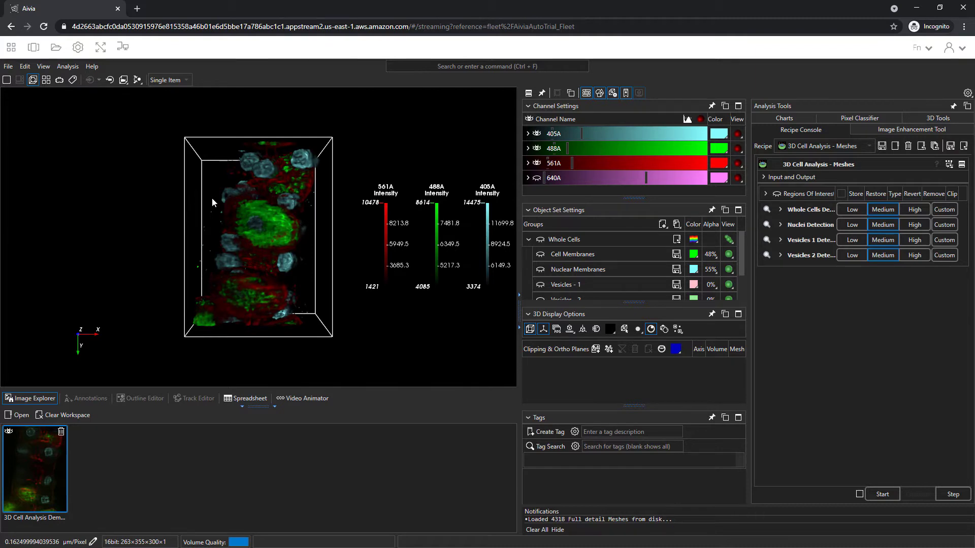
{"action": "left_click_drag", "start_coordinate": [211, 198], "coordinate": [281, 245]}
{"action": "scroll", "coordinate": [262, 245], "scroll_direction": "up", "scroll_amount": 5}
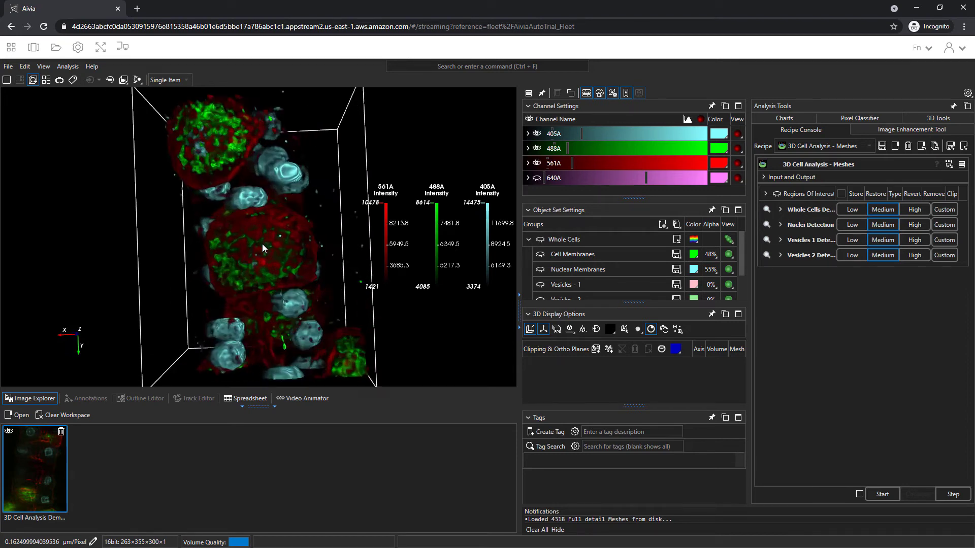
{"action": "scroll", "coordinate": [263, 245], "scroll_direction": "down", "scroll_amount": 3}
{"action": "scroll", "coordinate": [262, 246], "scroll_direction": "up", "scroll_amount": 3}
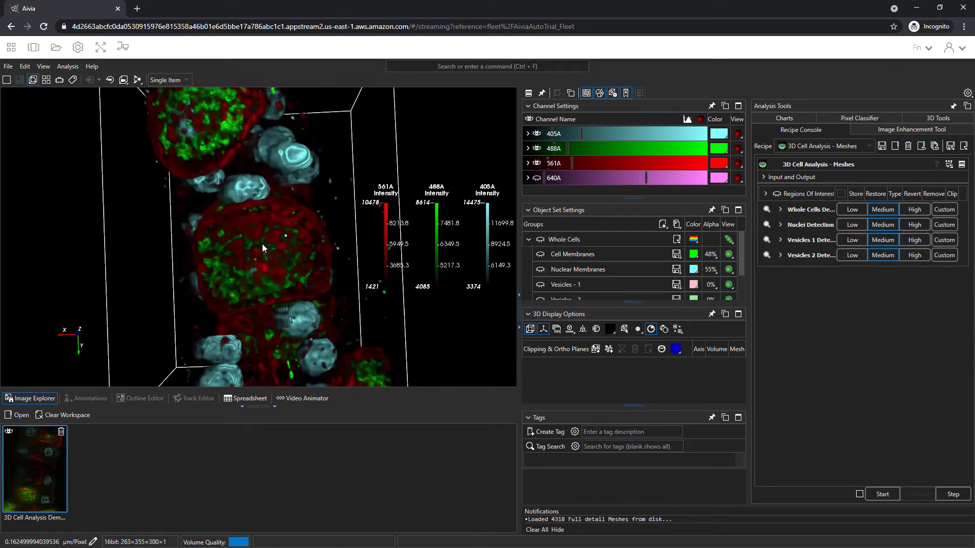
{"action": "left_click_drag", "start_coordinate": [270, 242], "coordinate": [250, 236]}
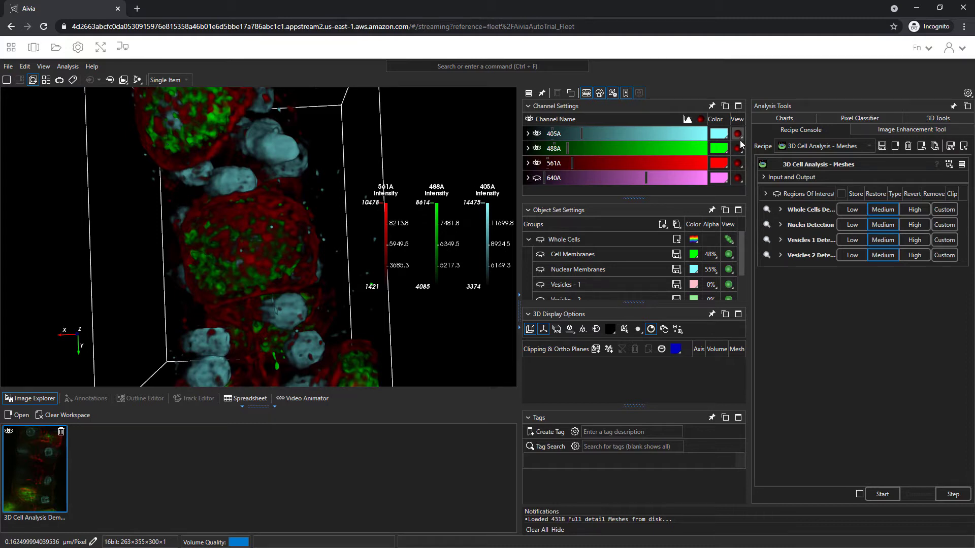
Render channels as Maximum Projection and raise the 488A display maximum to 13775.
{"action": "left_click", "coordinate": [737, 177]}
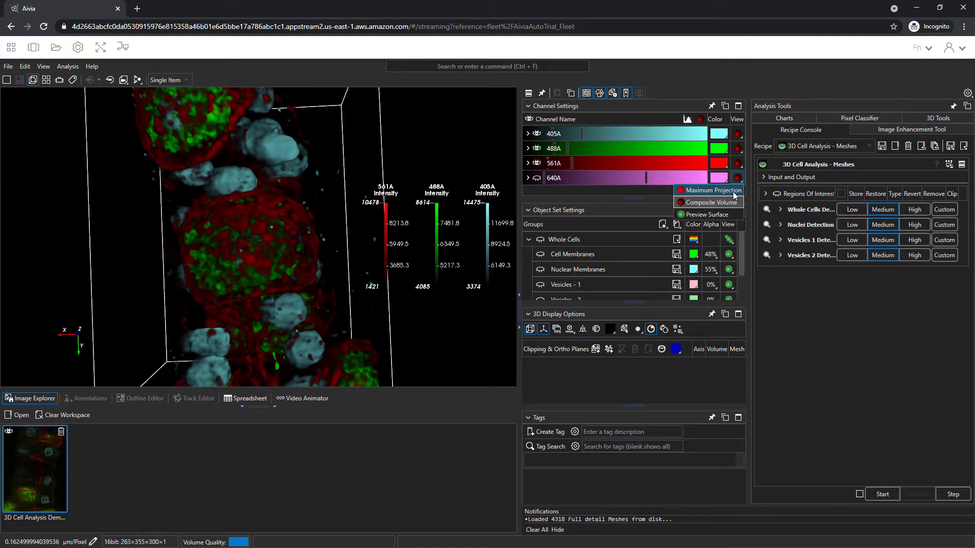
{"action": "left_click", "coordinate": [733, 190]}
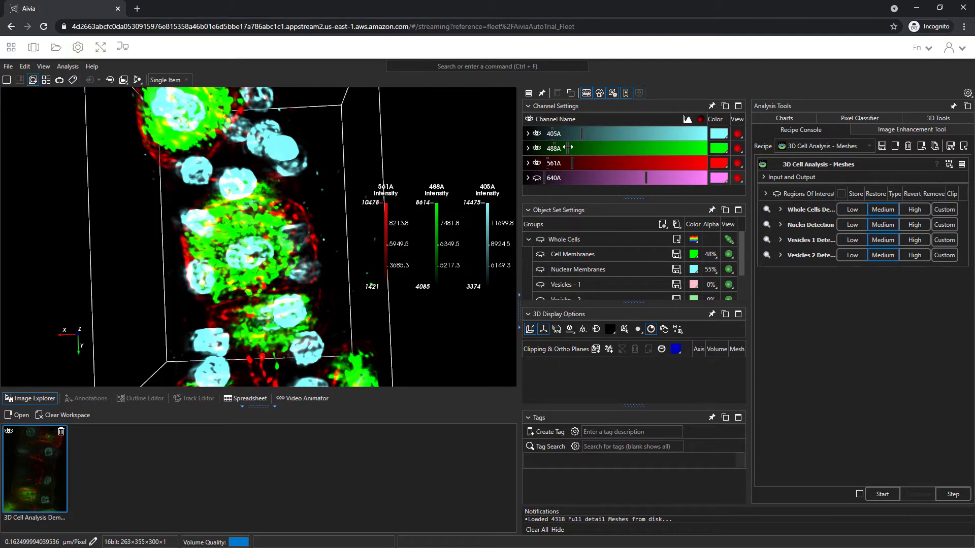
{"action": "mouse_move", "coordinate": [567, 147]}
{"action": "left_mouse_down"}
{"action": "mouse_move", "coordinate": [594, 145]}
{"action": "mouse_move", "coordinate": [580, 147]}
{"action": "left_mouse_up"}
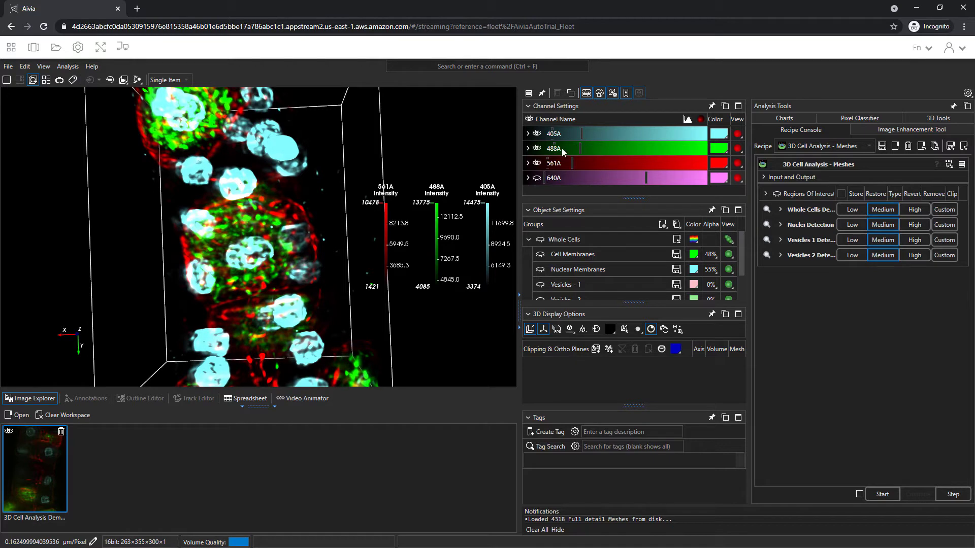
{"action": "left_click", "coordinate": [536, 148]}
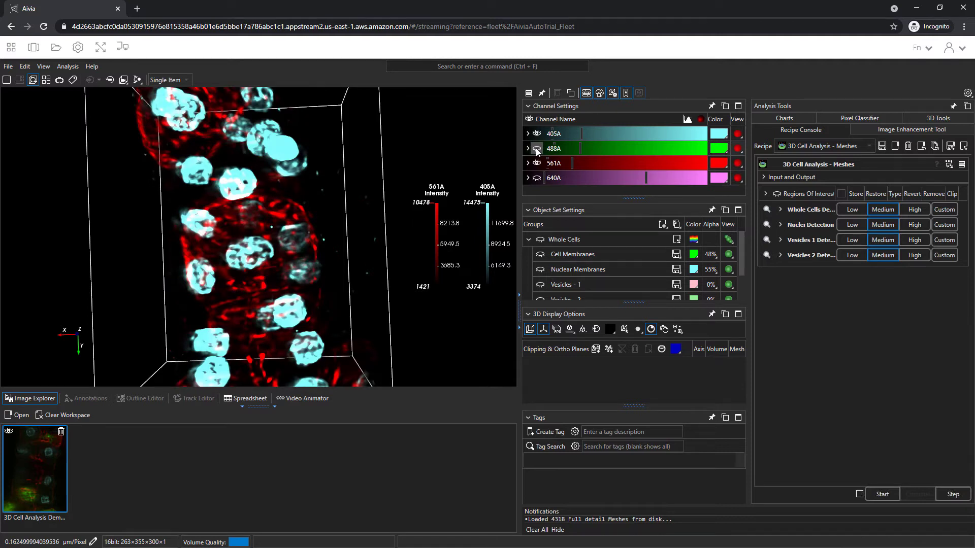
{"action": "left_click", "coordinate": [536, 148]}
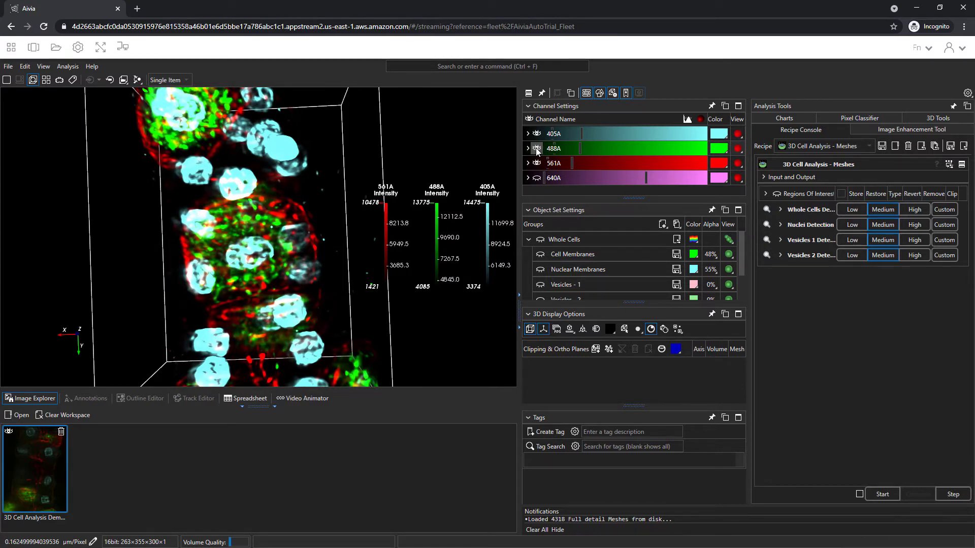
Show the Whole Cells meshes, hide all image channels, then rotate and zoom the mesh view.
{"action": "left_click", "coordinate": [539, 239]}
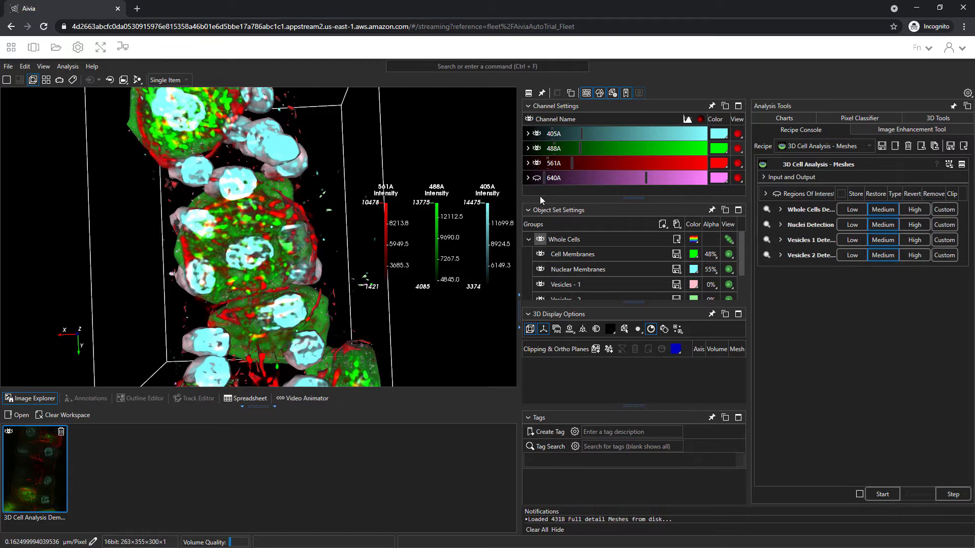
{"action": "left_click", "coordinate": [531, 119]}
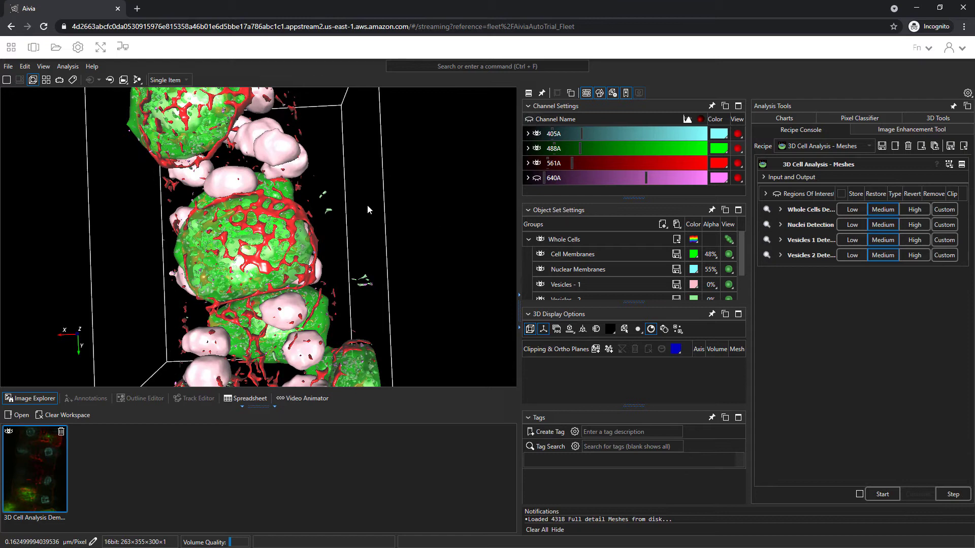
{"action": "mouse_move", "coordinate": [290, 267]}
{"action": "left_mouse_down"}
{"action": "mouse_move", "coordinate": [325, 262]}
{"action": "mouse_move", "coordinate": [292, 264]}
{"action": "mouse_move", "coordinate": [291, 249]}
{"action": "left_mouse_up"}
{"action": "scroll", "coordinate": [291, 247], "scroll_direction": "up", "scroll_amount": 4}
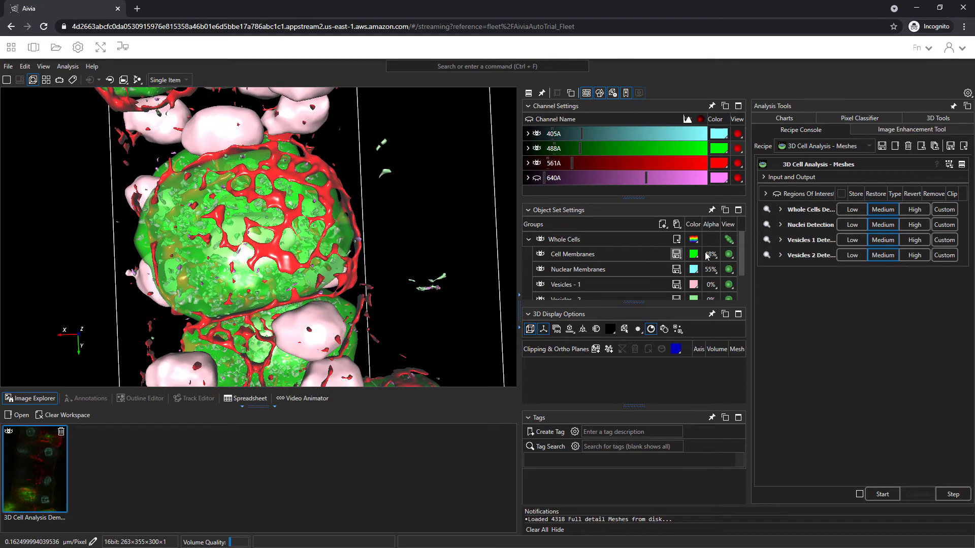
{"action": "left_click_drag", "start_coordinate": [740, 252], "coordinate": [738, 282]}
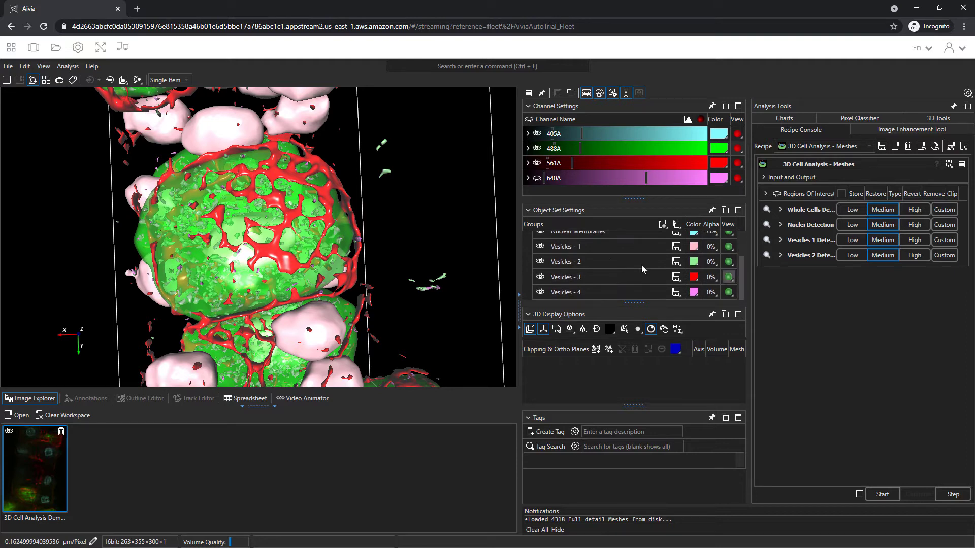
Hide the Vesicles - 1, Vesicles - 3 and Vesicles - 4 meshes.
{"action": "left_click", "coordinate": [540, 247]}
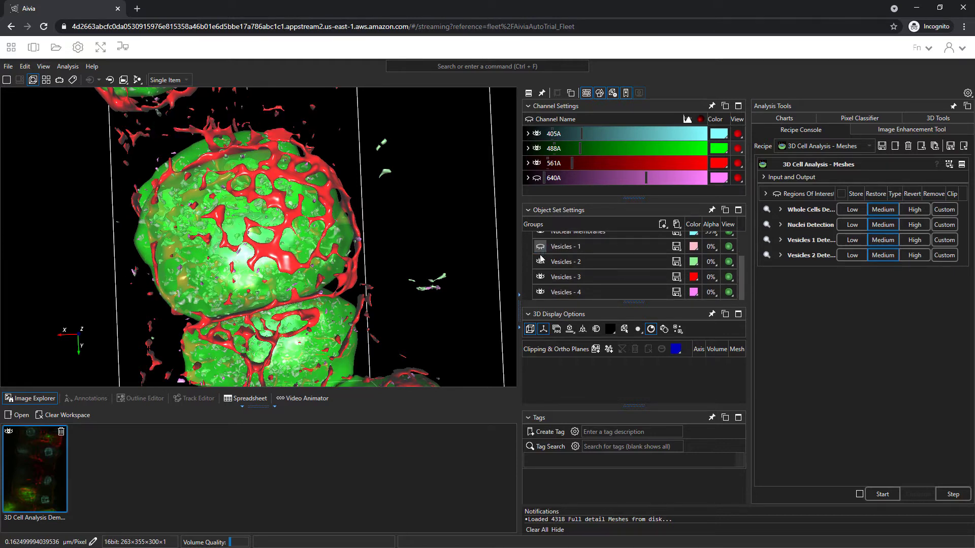
{"action": "left_click", "coordinate": [540, 277]}
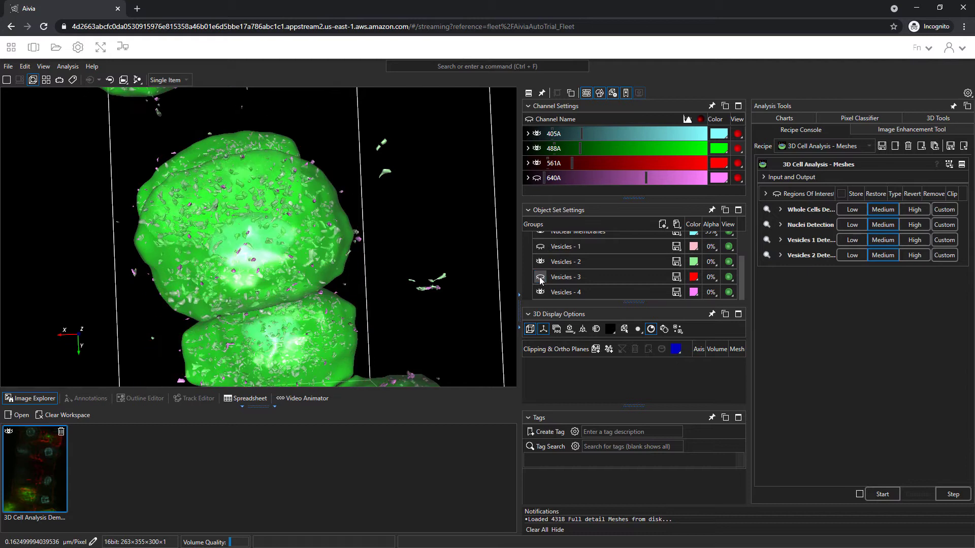
{"action": "left_click", "coordinate": [540, 277]}
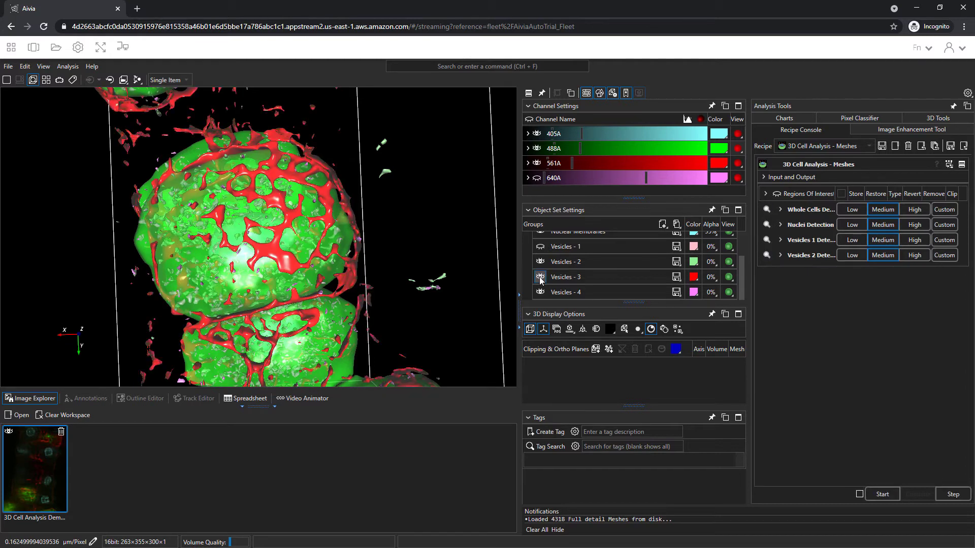
{"action": "left_click", "coordinate": [540, 277]}
{"action": "left_click", "coordinate": [540, 293]}
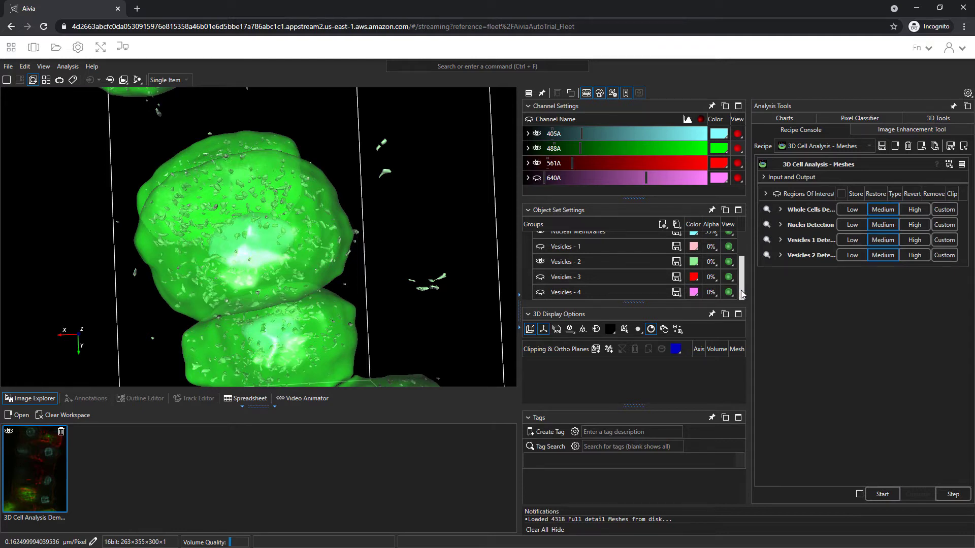
Set the Cell Membranes transparency to 99%.
{"action": "scroll", "coordinate": [741, 294], "scroll_direction": "up", "scroll_amount": 3}
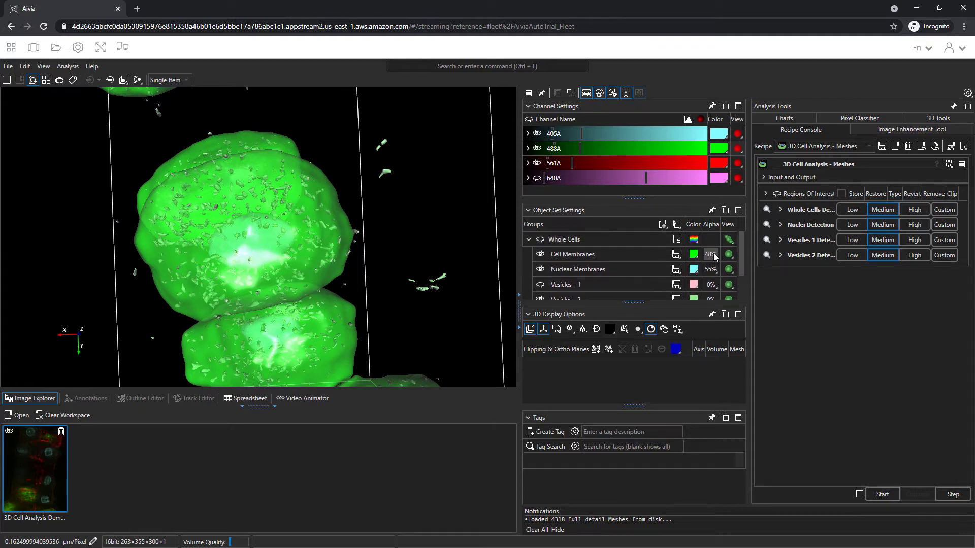
{"action": "left_click", "coordinate": [710, 254]}
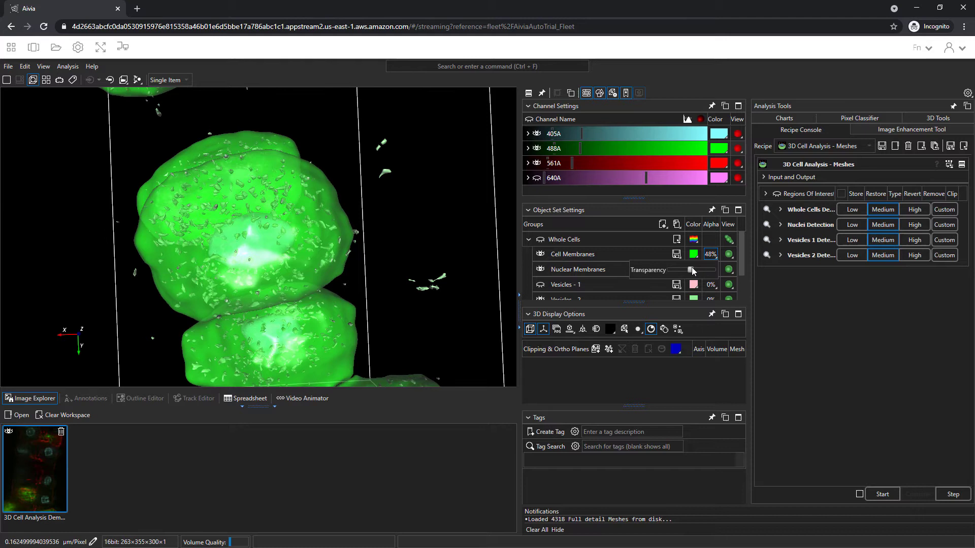
{"action": "left_click_drag", "start_coordinate": [691, 268], "coordinate": [730, 269]}
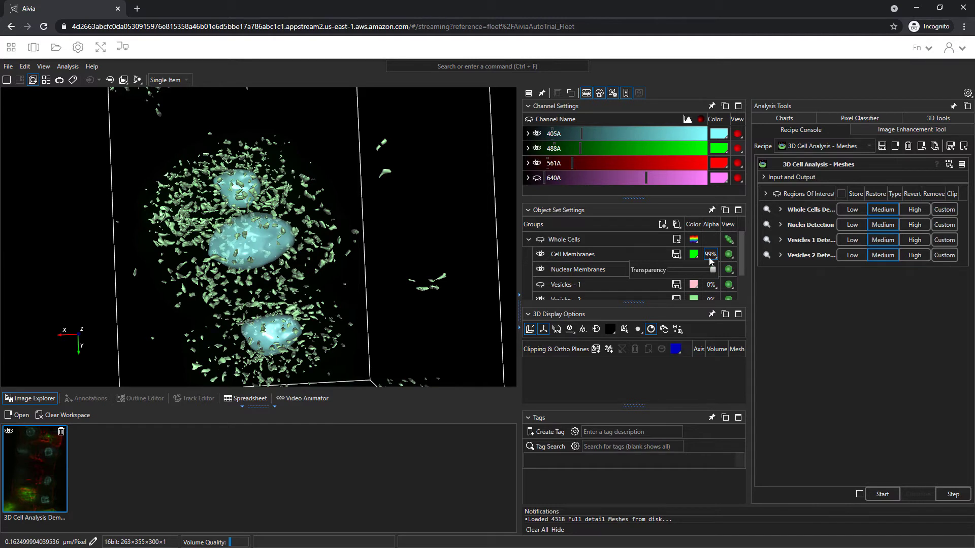
Close the transparency popup and display the 5 Cell Membranes measurements in the Spreadsheet.
{"action": "left_click", "coordinate": [710, 260]}
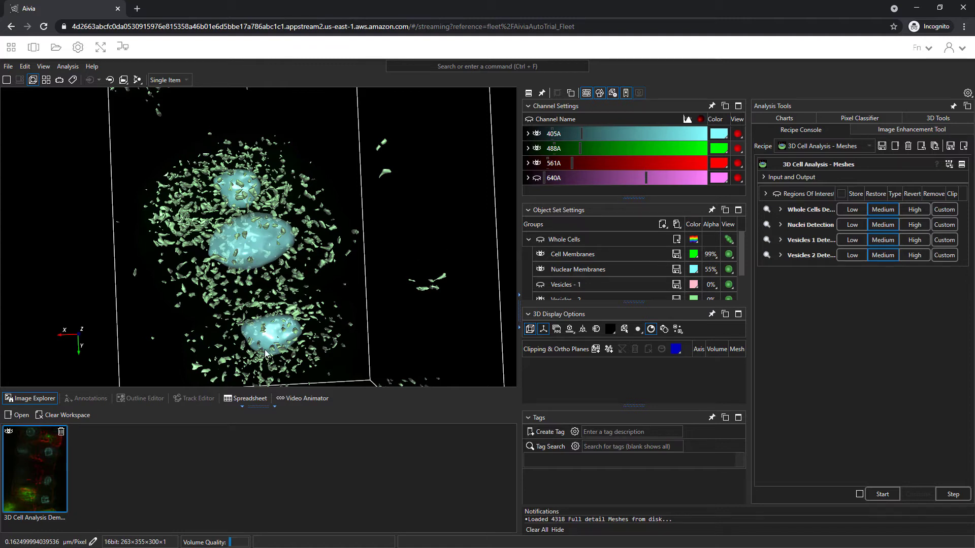
{"action": "left_click", "coordinate": [249, 398]}
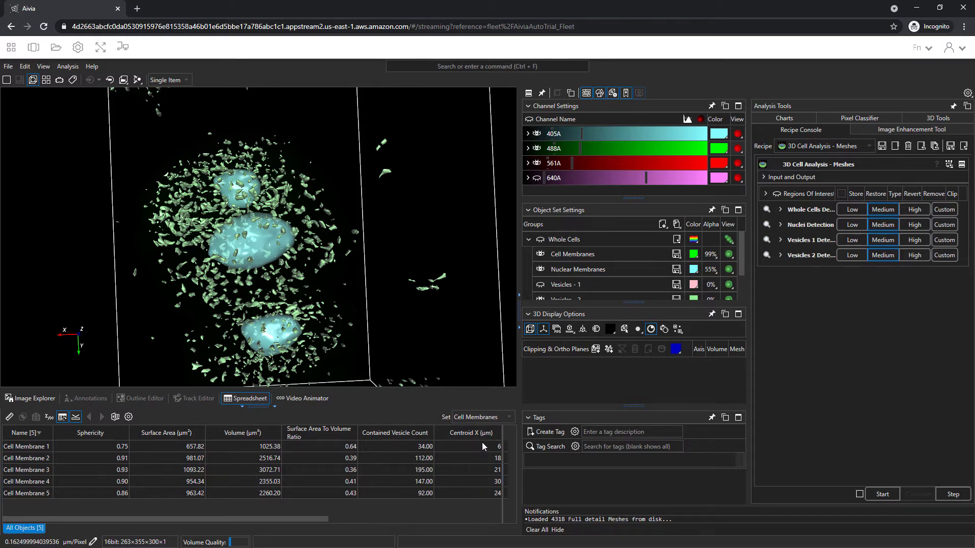
Switch the spreadsheet set to Vesicles - 2 and scroll through its columns and rows.
{"action": "left_click", "coordinate": [484, 417]}
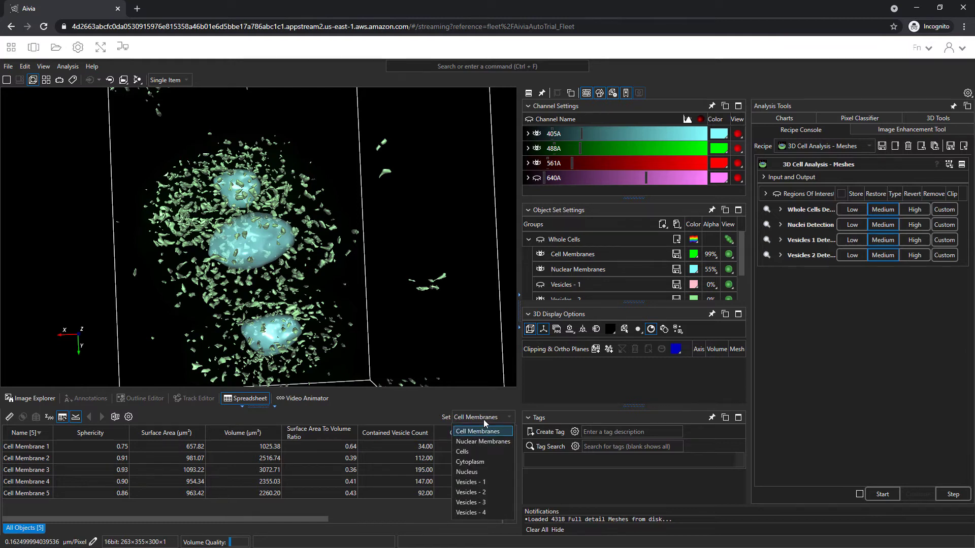
{"action": "left_click", "coordinate": [482, 501]}
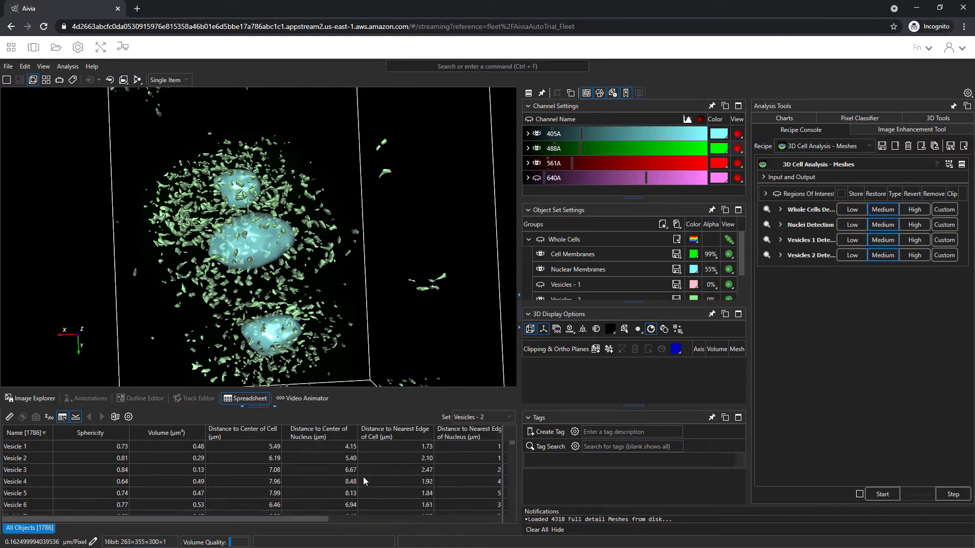
{"action": "mouse_move", "coordinate": [263, 520]}
{"action": "left_mouse_down"}
{"action": "mouse_move", "coordinate": [447, 518]}
{"action": "mouse_move", "coordinate": [276, 516]}
{"action": "left_mouse_up"}
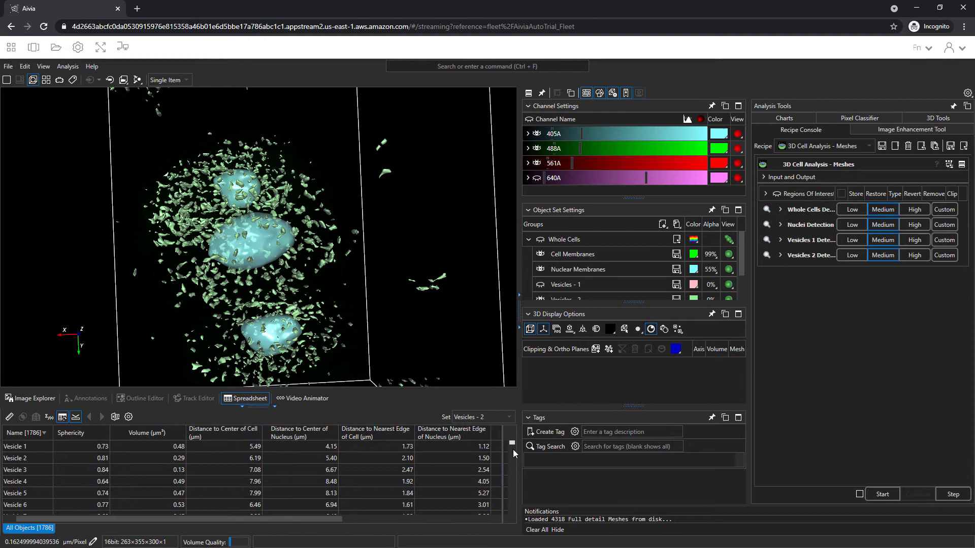
{"action": "left_click_drag", "start_coordinate": [513, 450], "coordinate": [511, 421]}
Change the chart to a Histogram and open the Vesicles - 2 measurement list for its axis.
{"action": "left_click", "coordinate": [797, 120]}
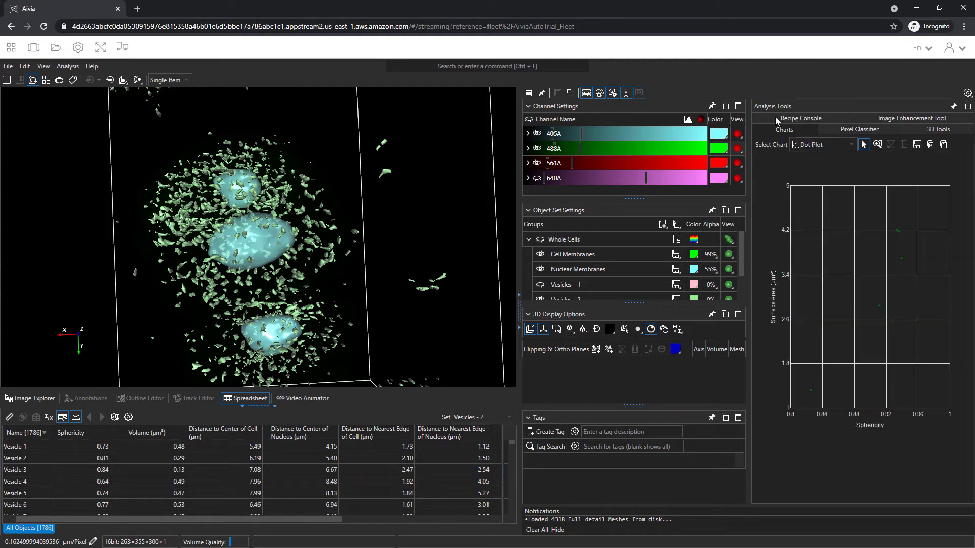
{"action": "left_click", "coordinate": [815, 147]}
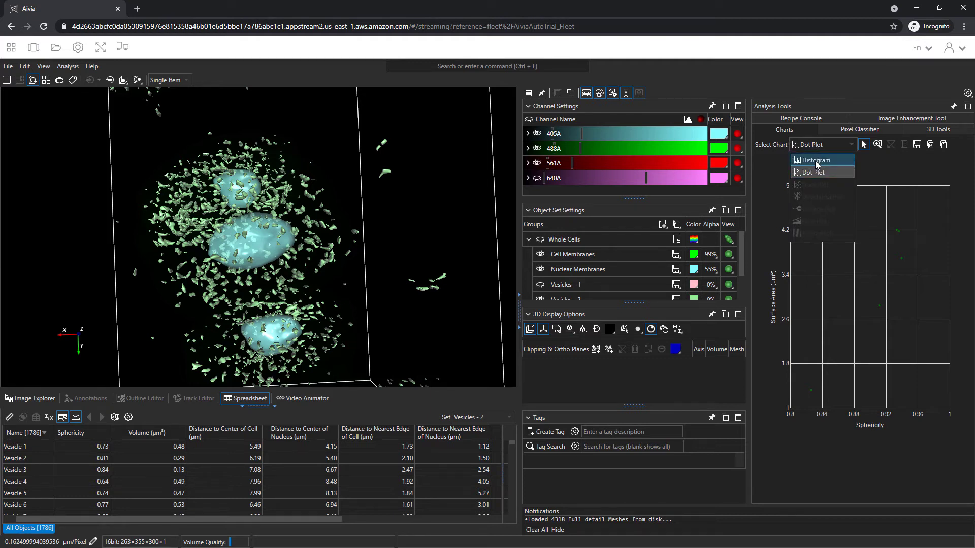
{"action": "left_click", "coordinate": [815, 161]}
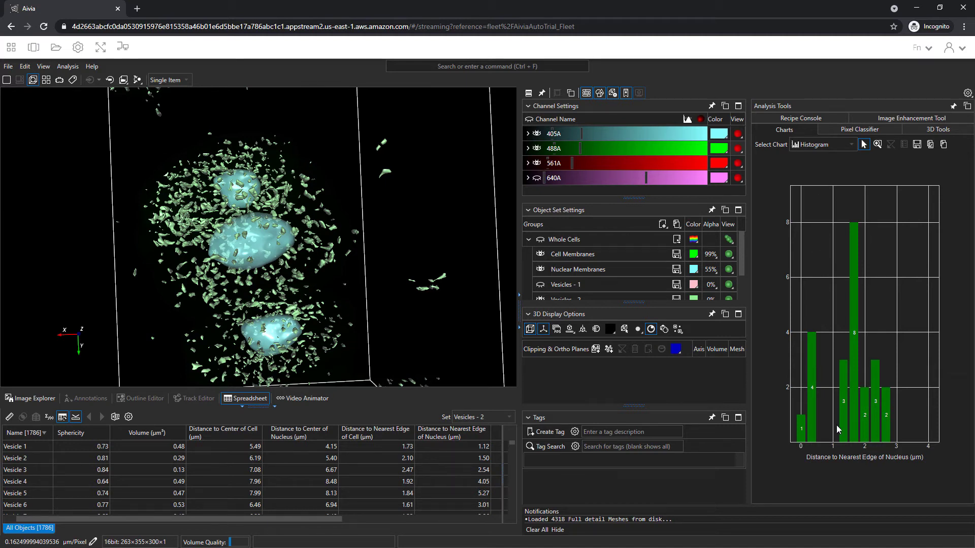
{"action": "left_click", "coordinate": [838, 457]}
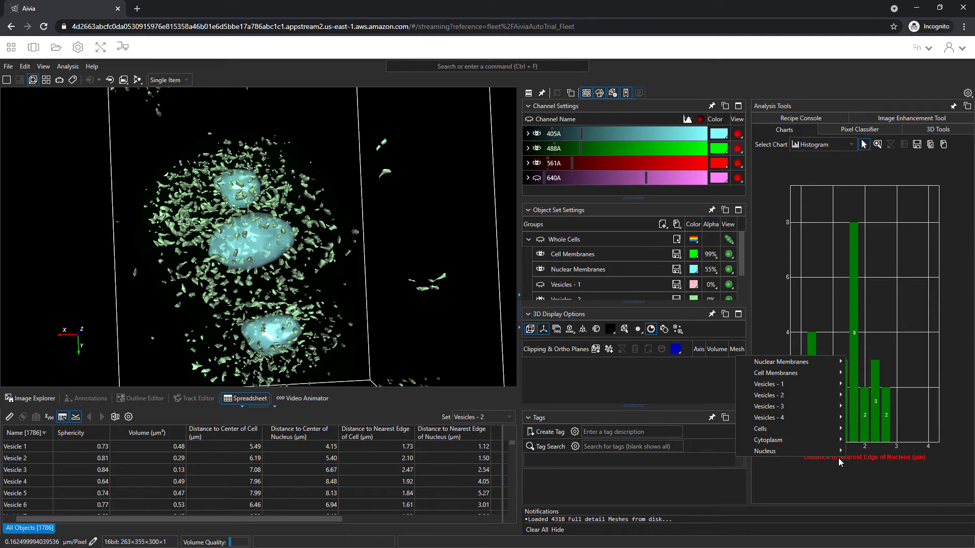
{"action": "mouse_move", "coordinate": [800, 396]}
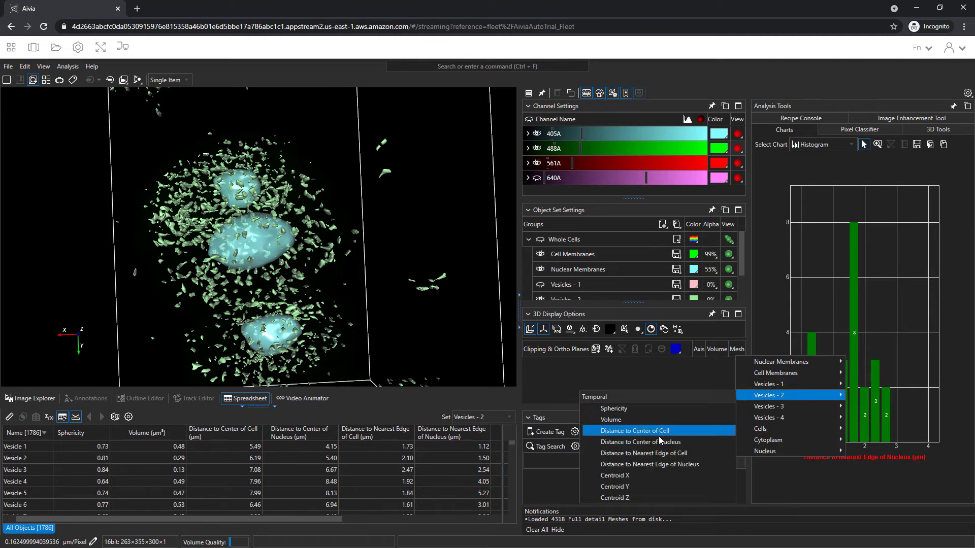
Histogram Vesicles - 2 Distance to Nearest Edge of Nucleus and select the 600-count bin.
{"action": "left_click", "coordinate": [657, 465]}
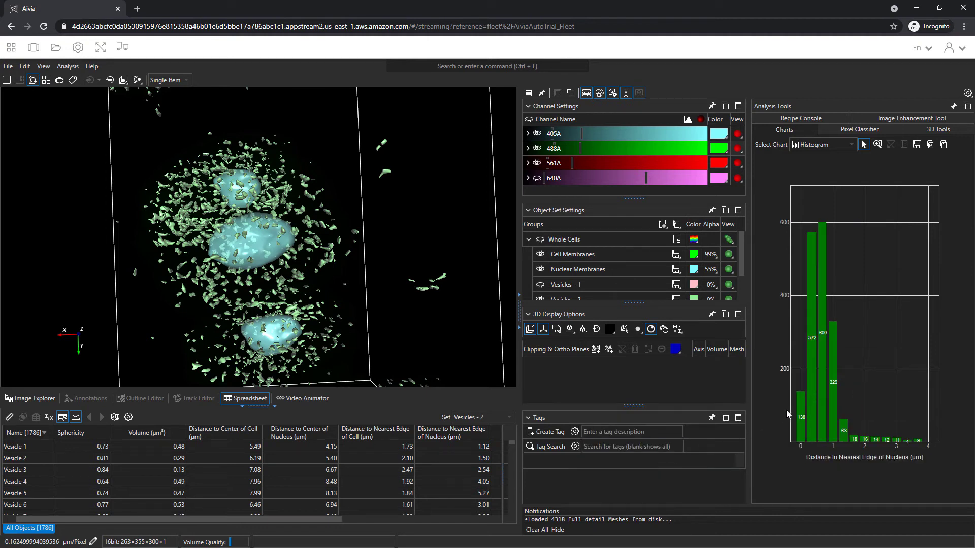
{"action": "left_click", "coordinate": [799, 408]}
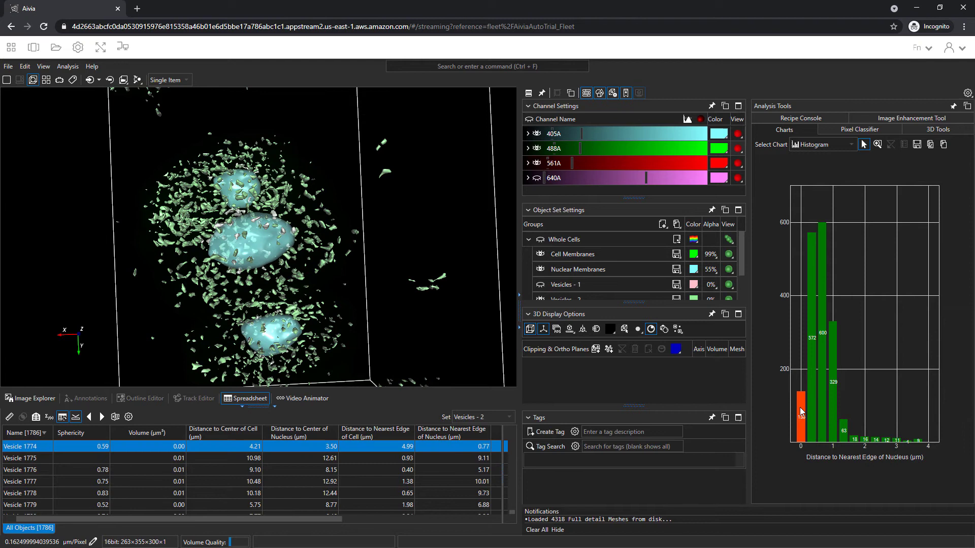
{"action": "left_click", "coordinate": [812, 406]}
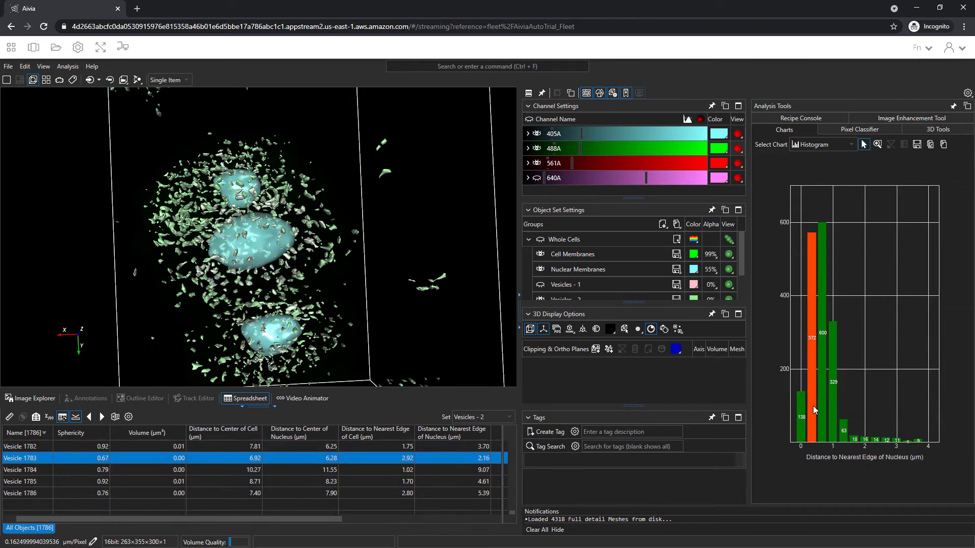
{"action": "left_click", "coordinate": [822, 404]}
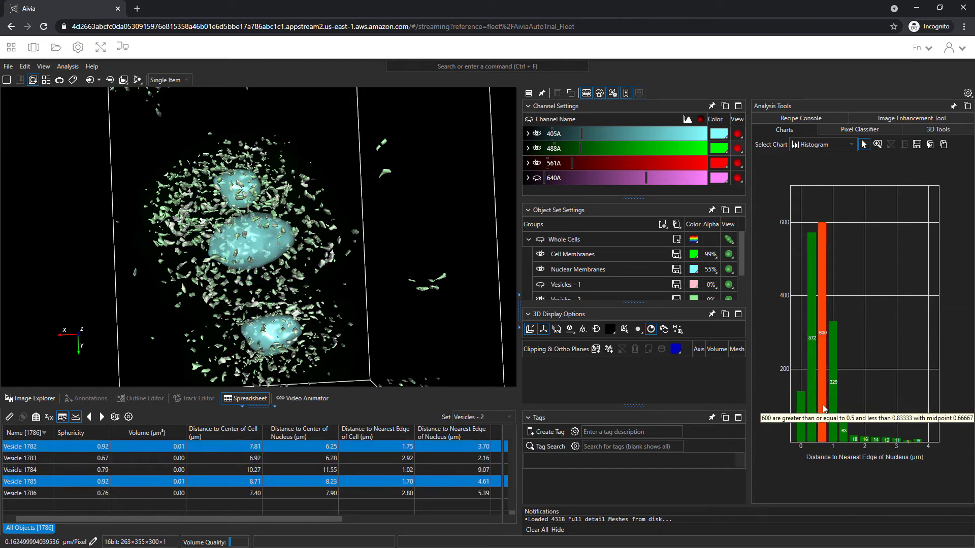
Show only the selected vesicles in 3D, rotate to inspect them, then show all meshes again.
{"action": "left_click", "coordinate": [682, 331]}
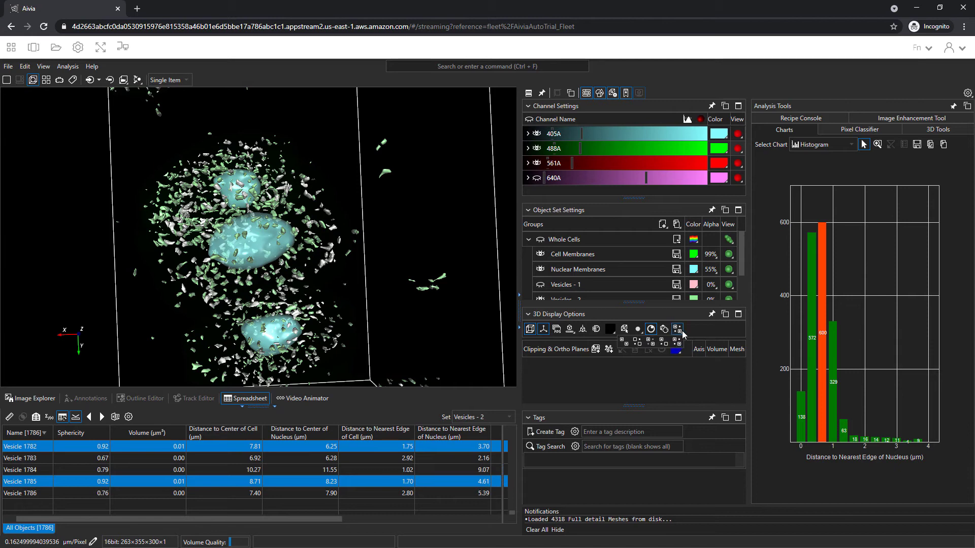
{"action": "left_click", "coordinate": [629, 346]}
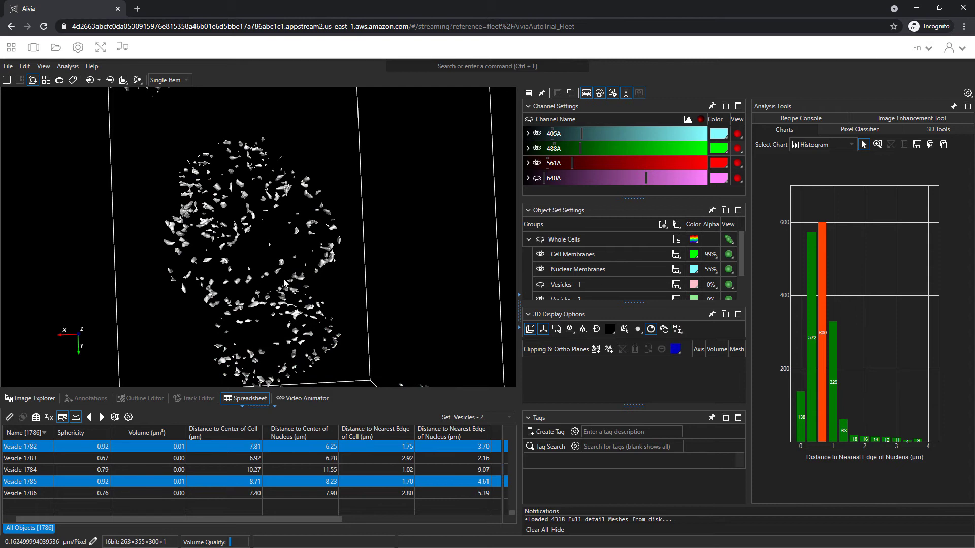
{"action": "left_click_drag", "start_coordinate": [311, 273], "coordinate": [290, 271]}
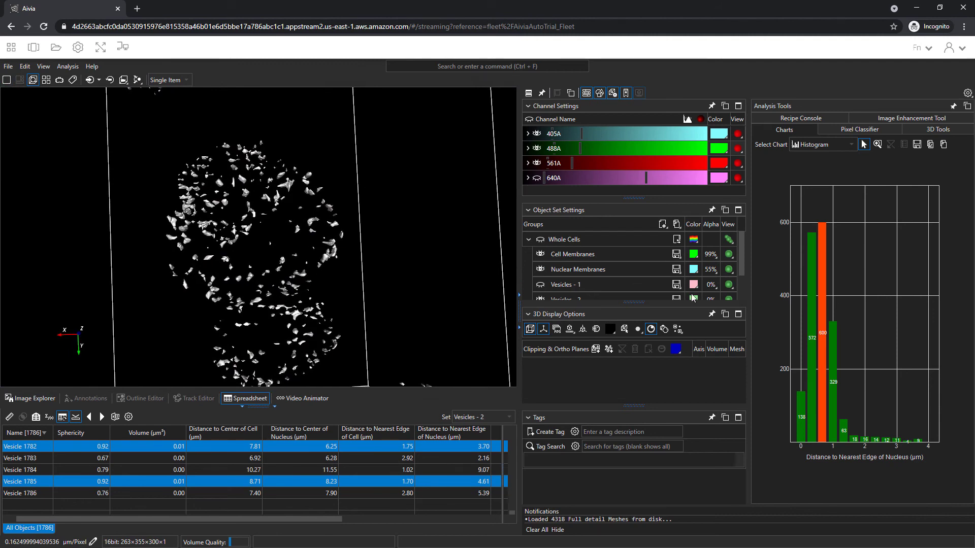
{"action": "left_click", "coordinate": [678, 330]}
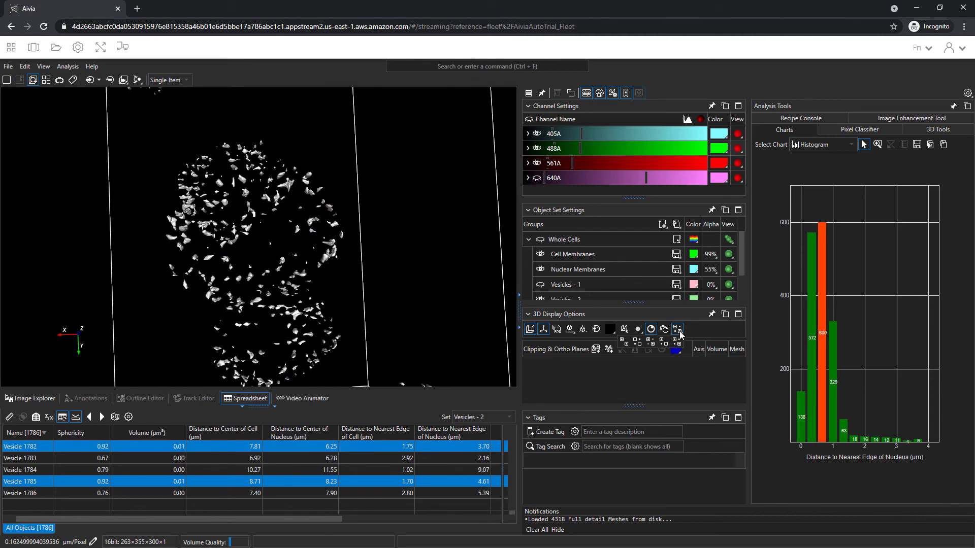
{"action": "left_click", "coordinate": [677, 341]}
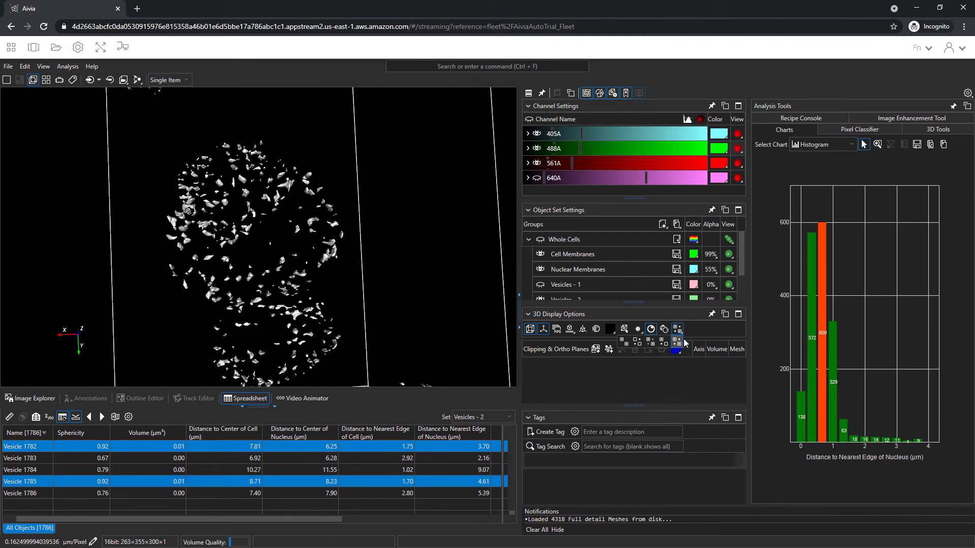
Deselect the bin and switch Vesicles - 2 from Solid Color to Color By Measurement, showing Sphericity 0.27888–0.99283.
{"action": "left_click", "coordinate": [821, 335]}
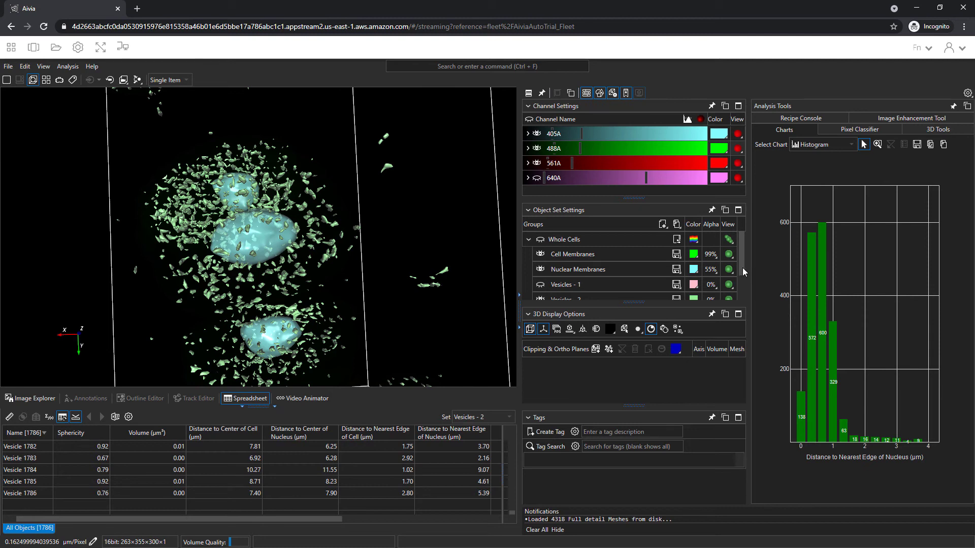
{"action": "left_click_drag", "start_coordinate": [739, 266], "coordinate": [739, 285]}
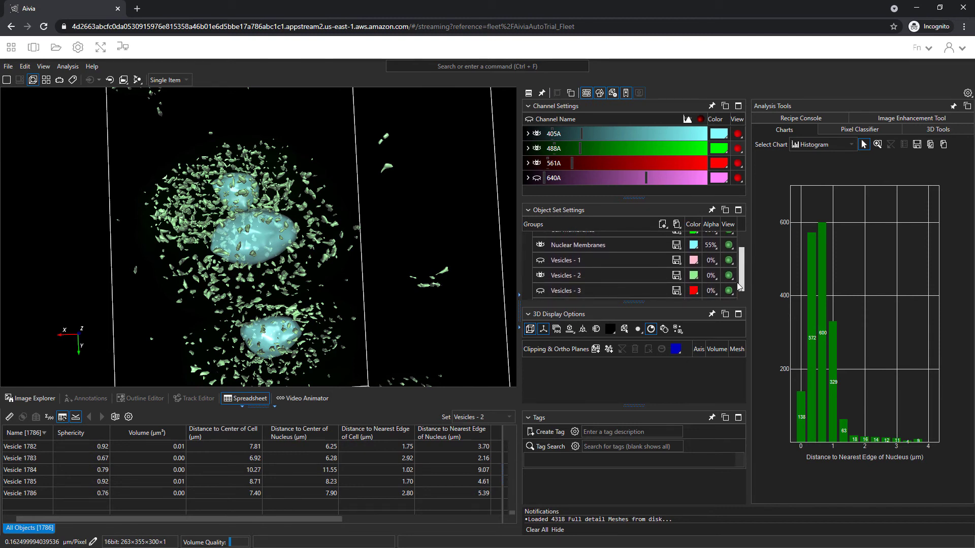
{"action": "left_click", "coordinate": [692, 276]}
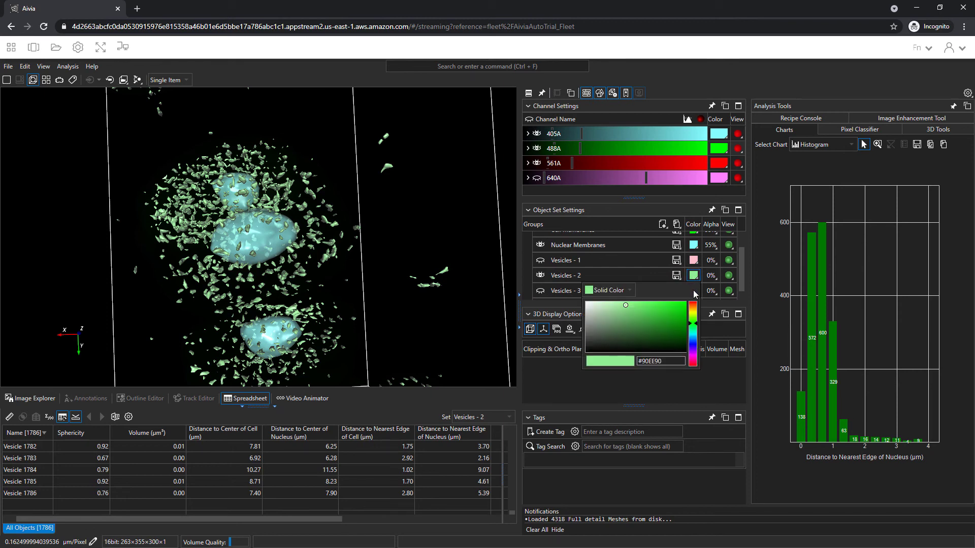
{"action": "left_click", "coordinate": [626, 291]}
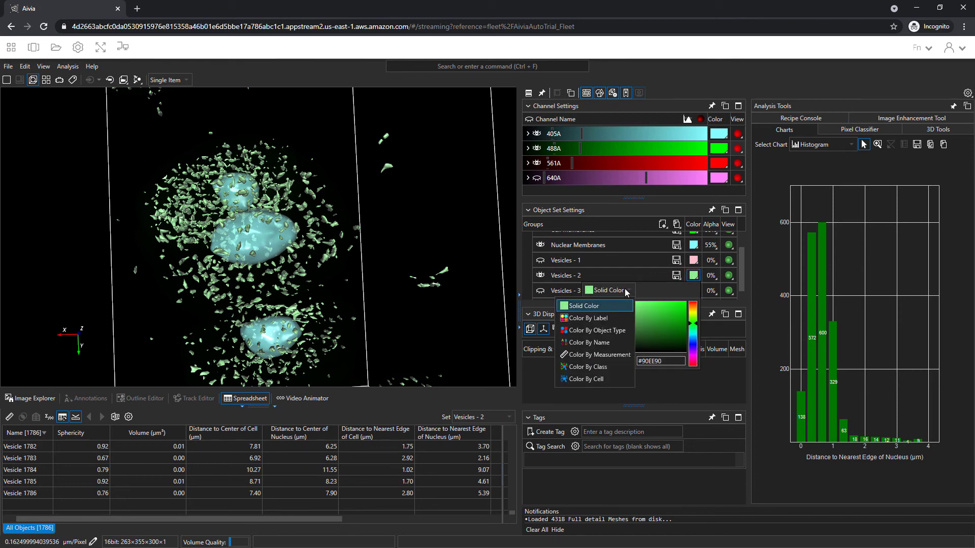
{"action": "left_click", "coordinate": [589, 354]}
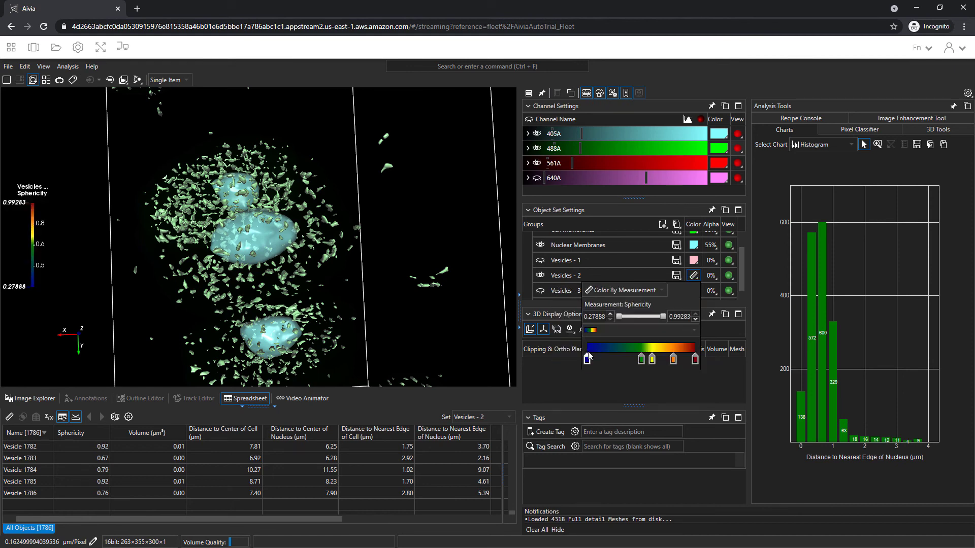
Colour vesicles by Distance to Nearest Edge of Nucleus, narrowing the range to 0.16199–8.85279.
{"action": "left_click", "coordinate": [615, 307]}
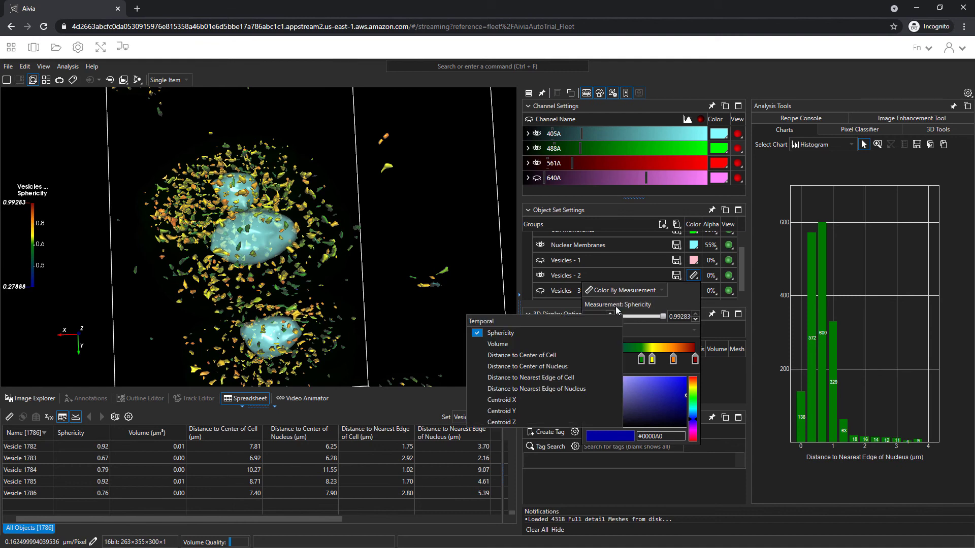
{"action": "left_click", "coordinate": [537, 388]}
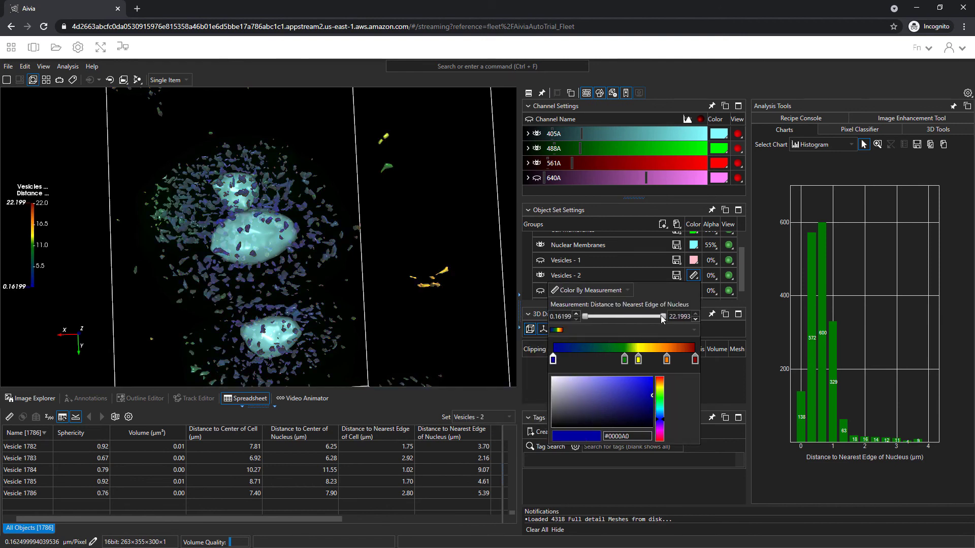
{"action": "left_click_drag", "start_coordinate": [660, 315], "coordinate": [618, 317]}
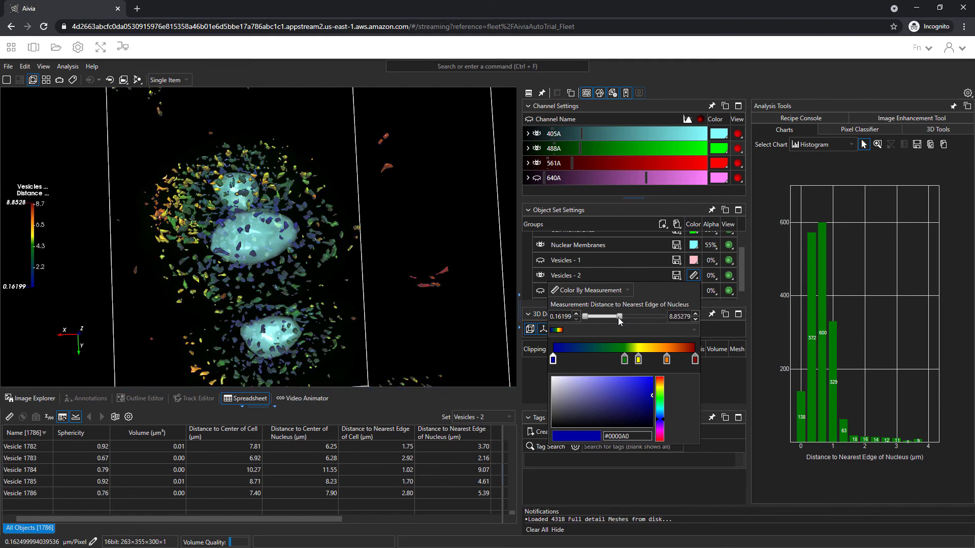